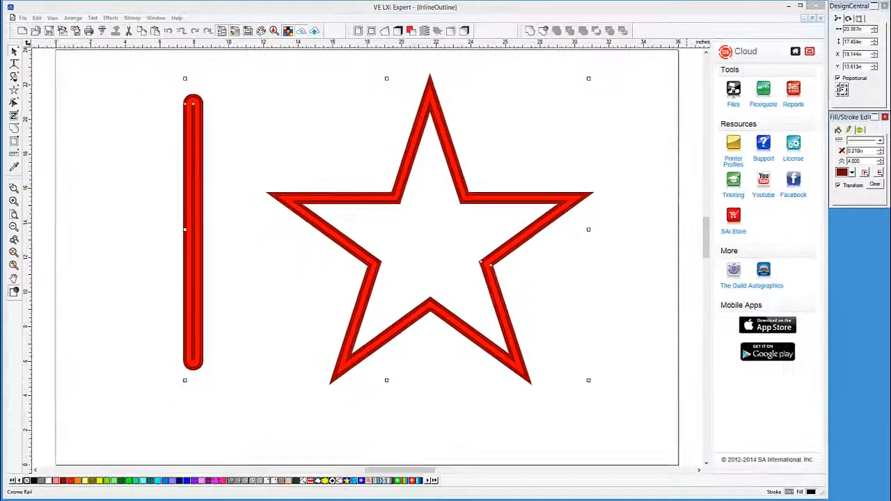
# Switch from the star drawing to the HenrysTreeService 2 document via the Window menu
pyautogui.click(155, 17)
pyautogui.click(174, 90)
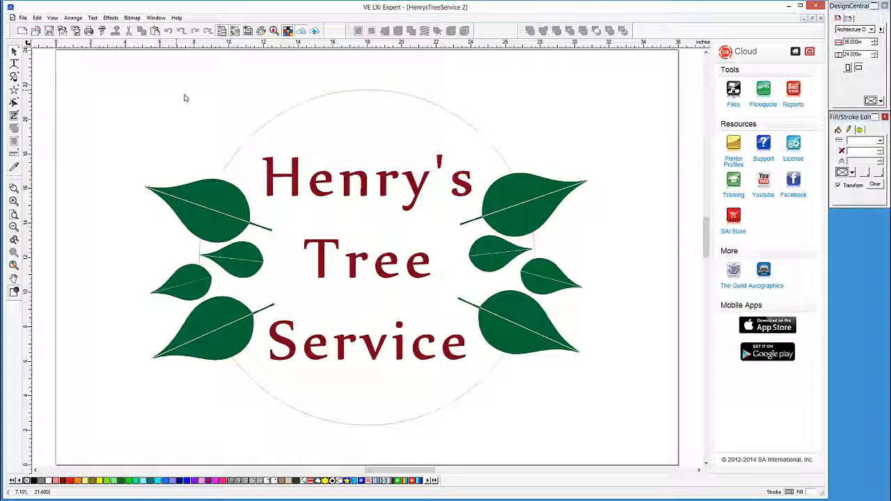
# Apply a 0.25 in tan outline contour around the thin circle behind the leaves
pyautogui.click(268, 125)
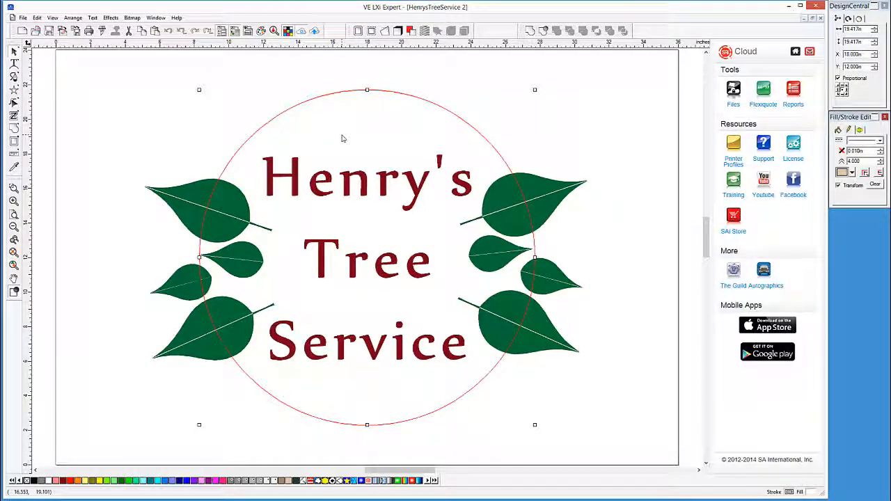
pyautogui.click(359, 30)
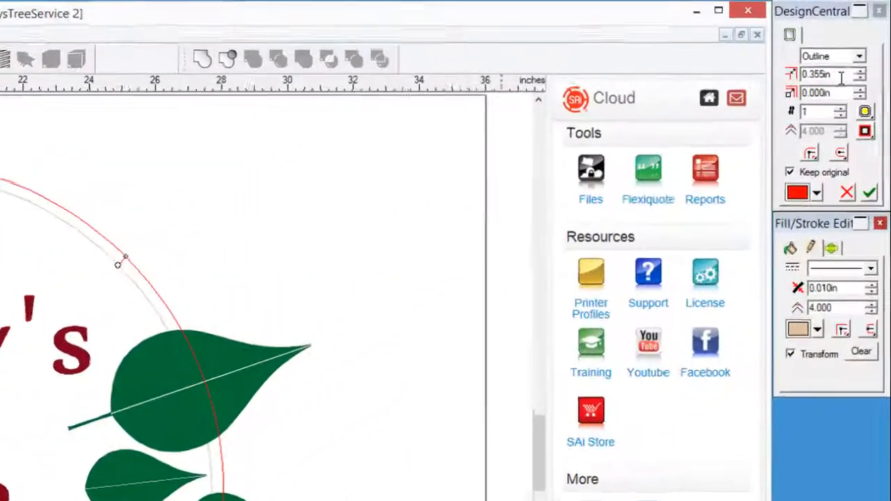
pyautogui.moveTo(864, 39); pyautogui.dragTo(840, 38)
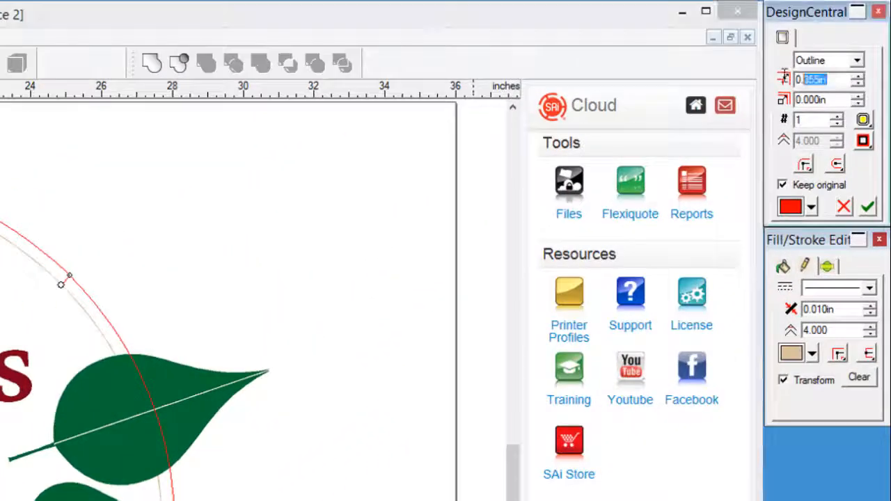
pyautogui.write('.25')
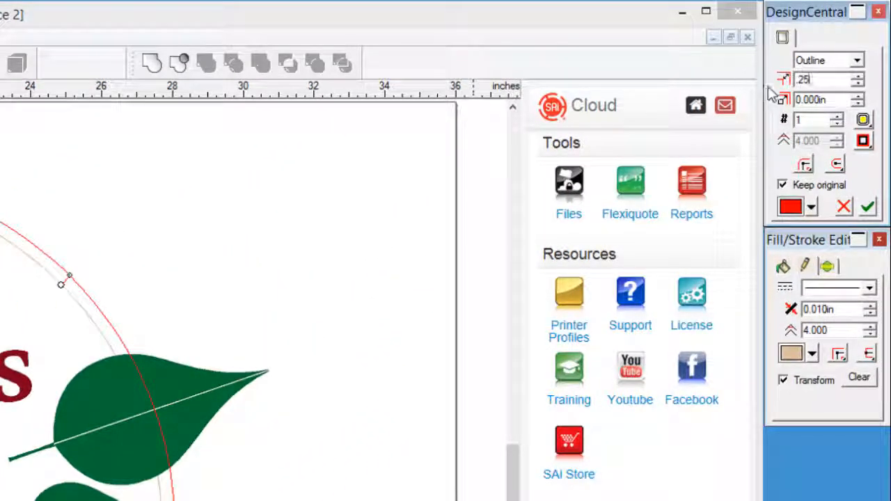
pyautogui.click(811, 207)
pyautogui.scroll(-5, 815, 292)
pyautogui.click(814, 293)
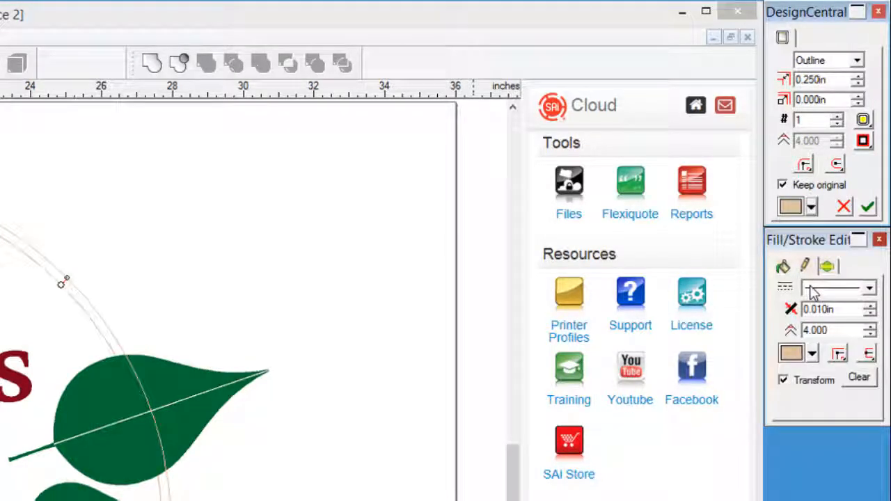
pyautogui.click(868, 207)
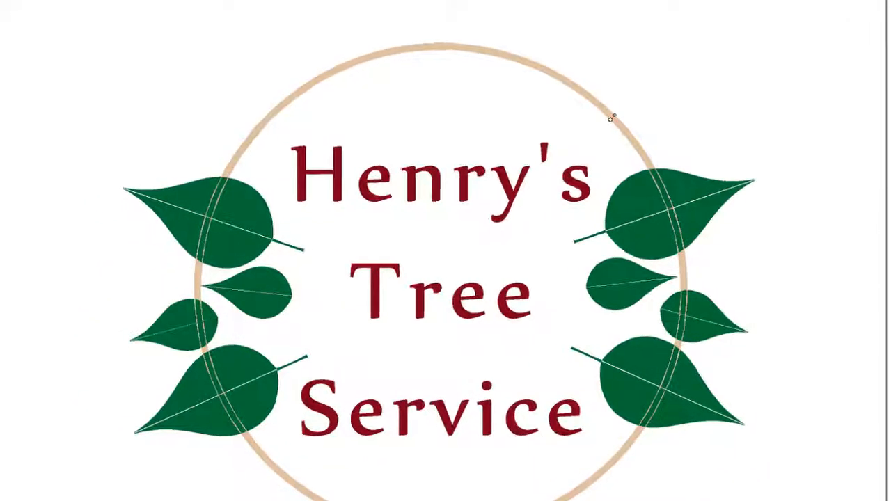
# Widen the contour to 1.305 in for a thick tan band, then deselect
pyautogui.click(611, 118)
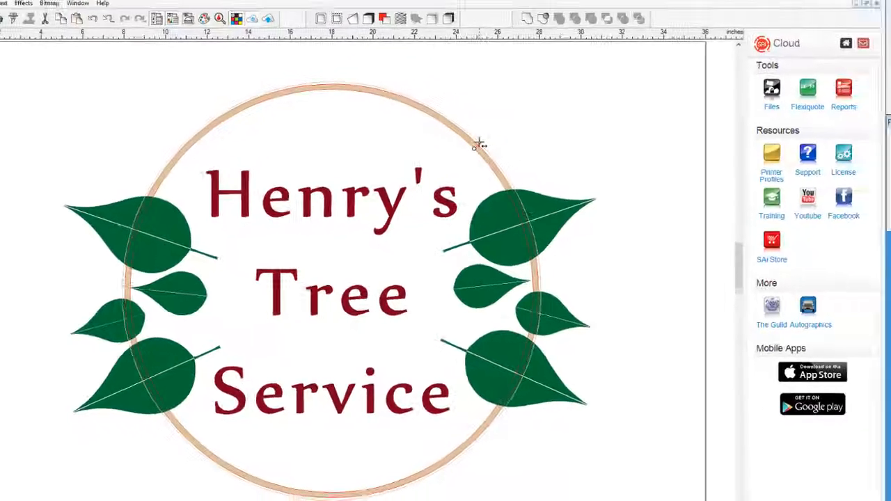
pyautogui.moveTo(479, 144); pyautogui.dragTo(493, 129)
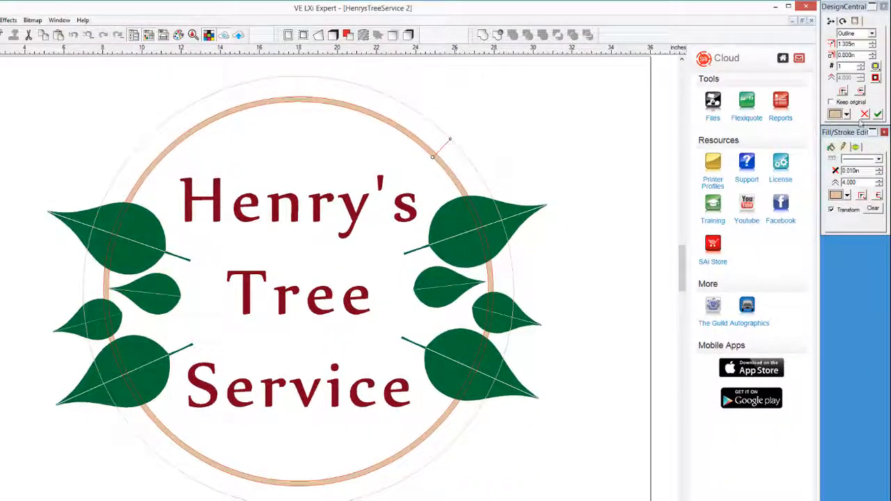
pyautogui.click(879, 114)
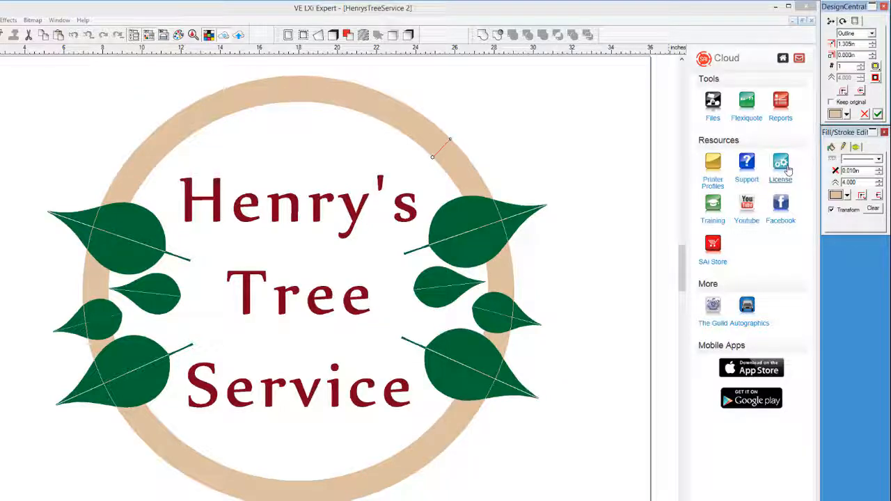
pyautogui.click(556, 162)
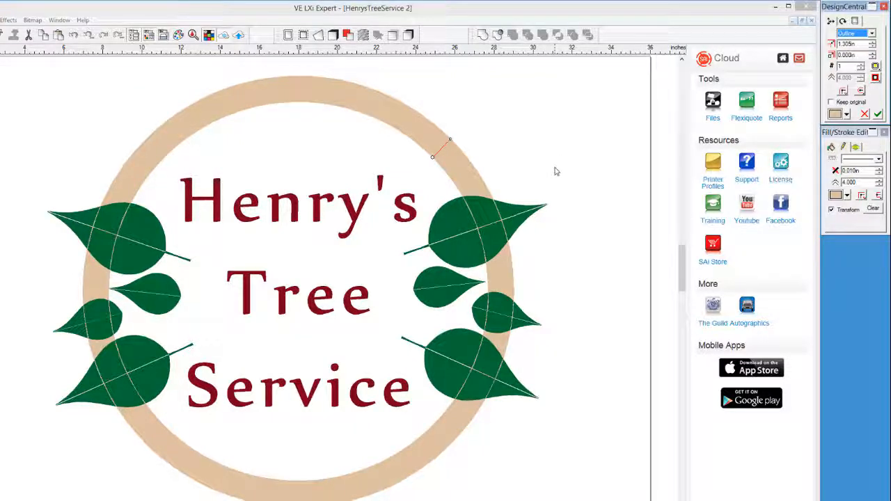
pyautogui.click(555, 172)
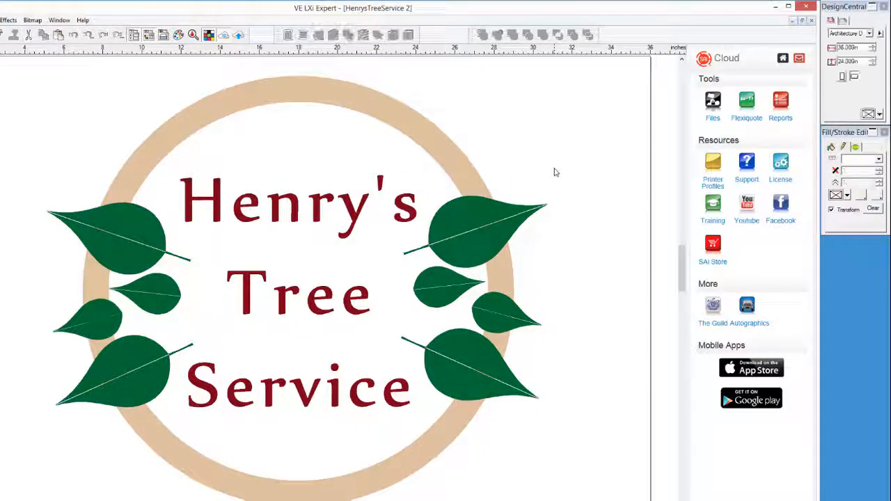
# Select the six outer leaves and start a 0.25 in outline contour around them
pyautogui.click(453, 177)
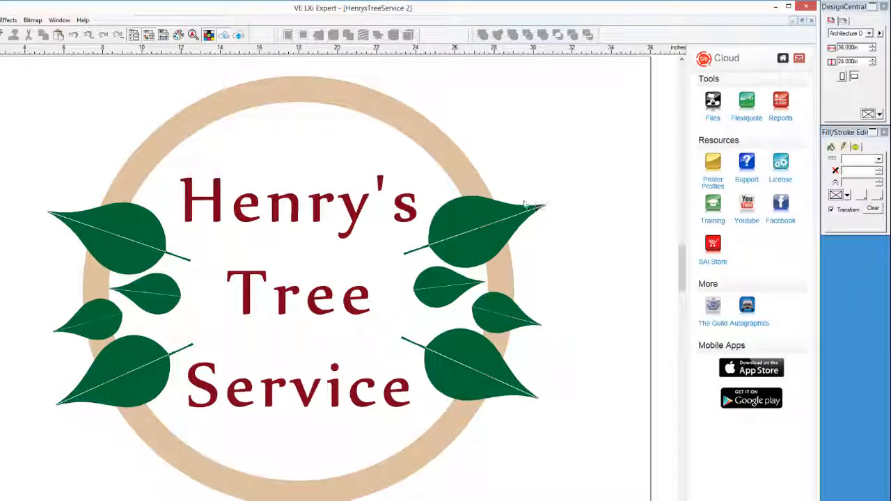
pyautogui.click(518, 206)
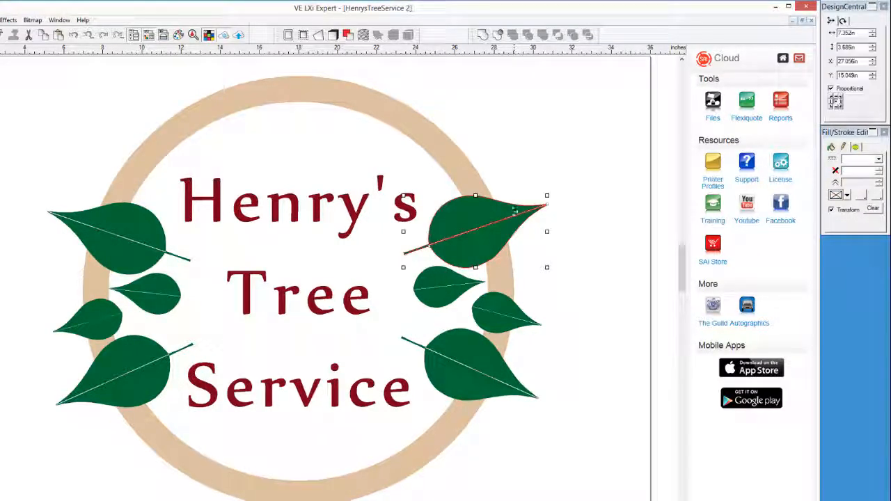
pyautogui.keyDown('shift'); pyautogui.click(500, 315); pyautogui.keyUp('shift')
pyautogui.keyDown('shift'); pyautogui.click(474, 378); pyautogui.keyUp('shift')
pyautogui.keyDown('shift'); pyautogui.click(132, 376); pyautogui.keyUp('shift')
pyautogui.keyDown('shift'); pyautogui.click(95, 320); pyautogui.keyUp('shift')
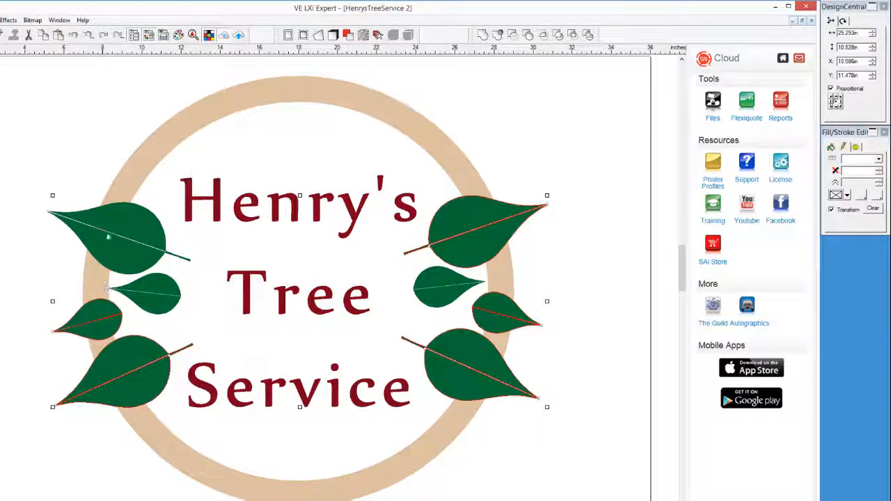
pyautogui.keyDown('shift'); pyautogui.click(109, 233); pyautogui.keyUp('shift')
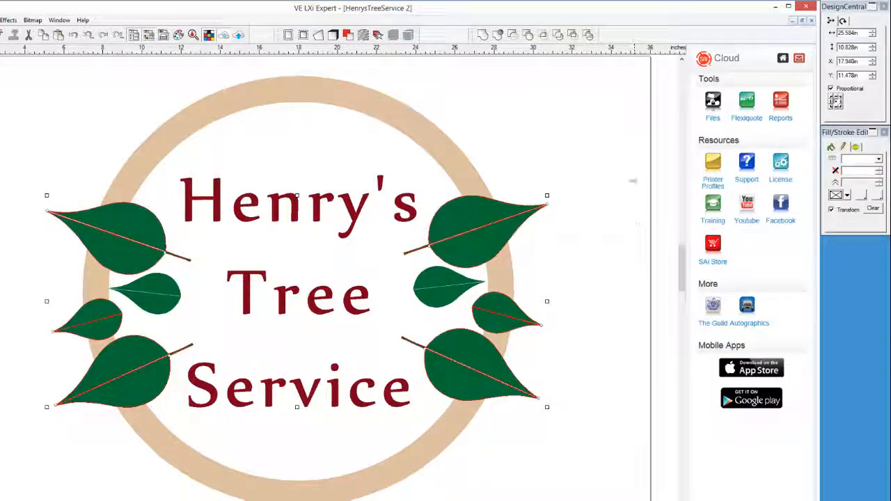
pyautogui.click(288, 35)
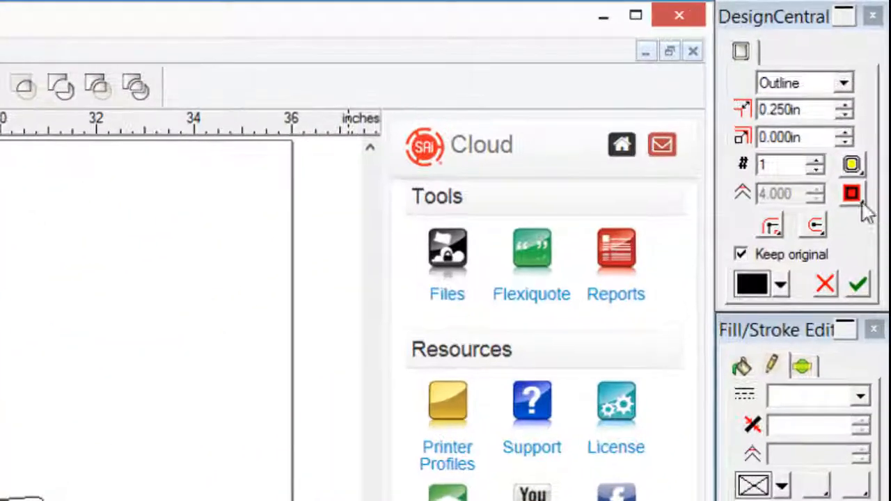
pyautogui.click(860, 154)
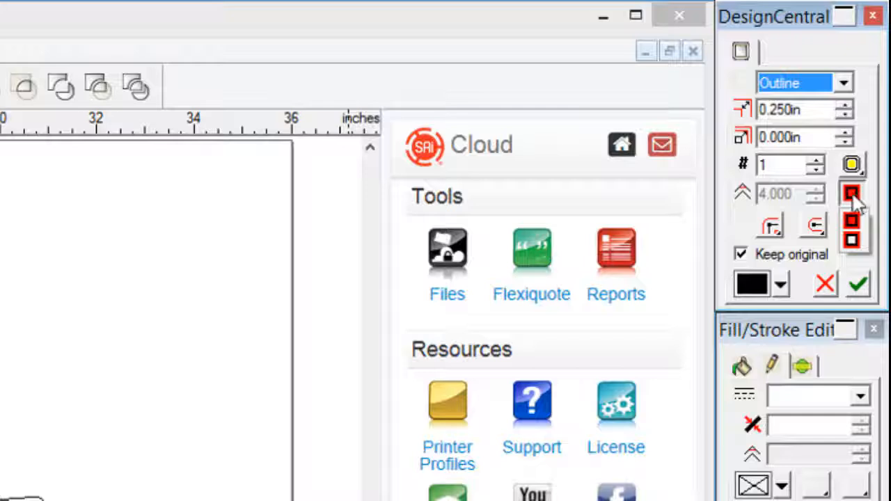
# Pick the corner style and apply the 0.250 in black contour to the six leaves
pyautogui.click(854, 223)
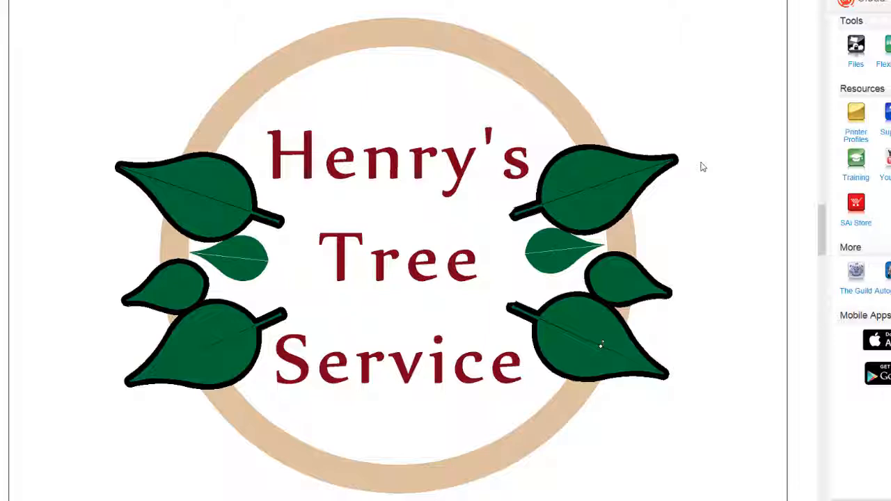
# Separate the outline from the leaves, then select it together with the tan ring
pyautogui.rightClick(671, 160)
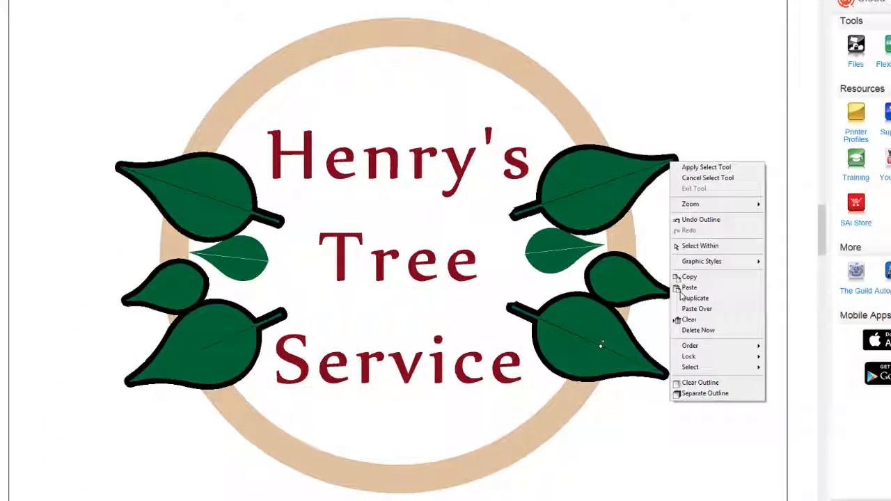
pyautogui.click(694, 394)
pyautogui.click(691, 167)
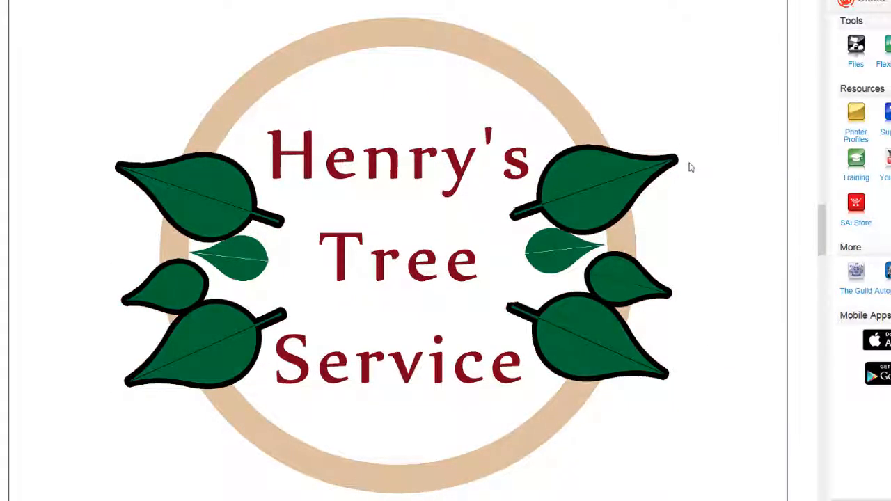
pyautogui.click(675, 160)
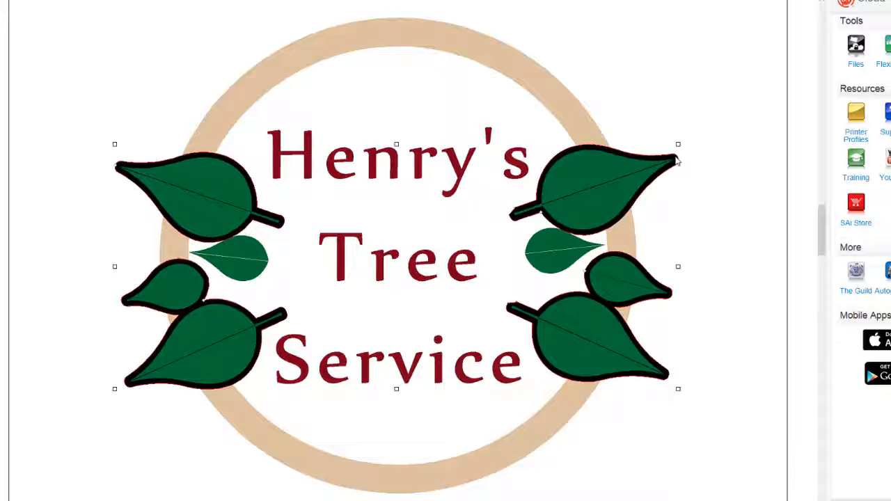
pyautogui.click(574, 102)
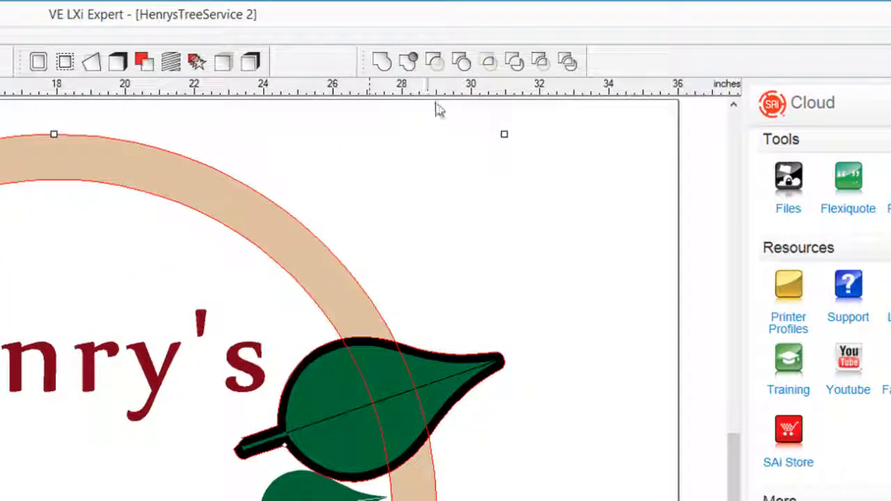
# Trim the tan ring with the leaf outline, then select the lettering
pyautogui.click(433, 63)
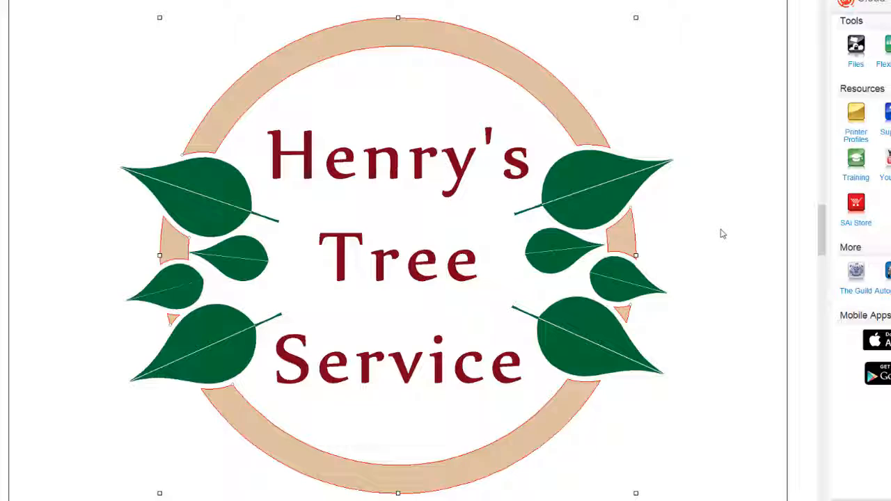
pyautogui.click(421, 172)
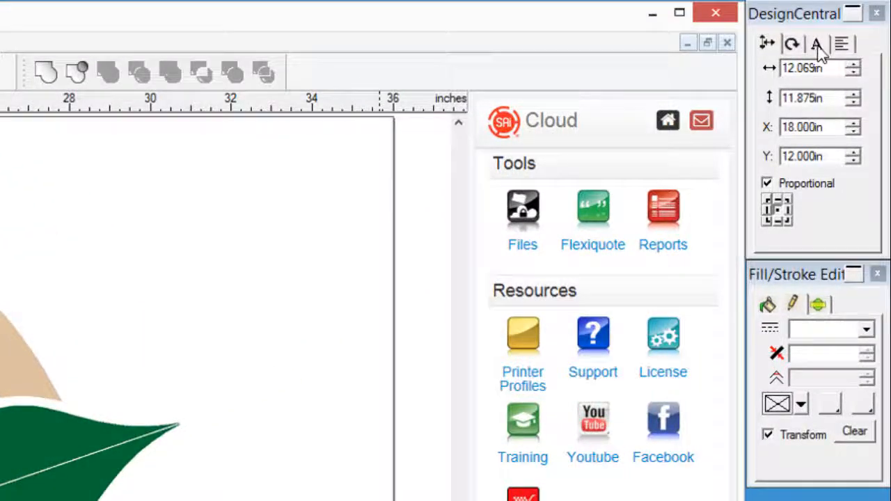
# Change the Henry's Tree Service lettering font to Brush
pyautogui.click(818, 44)
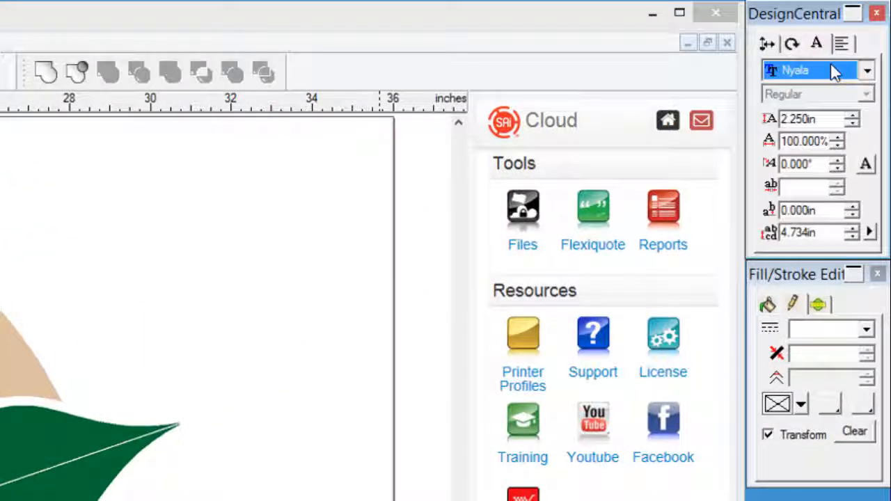
pyautogui.click(836, 71)
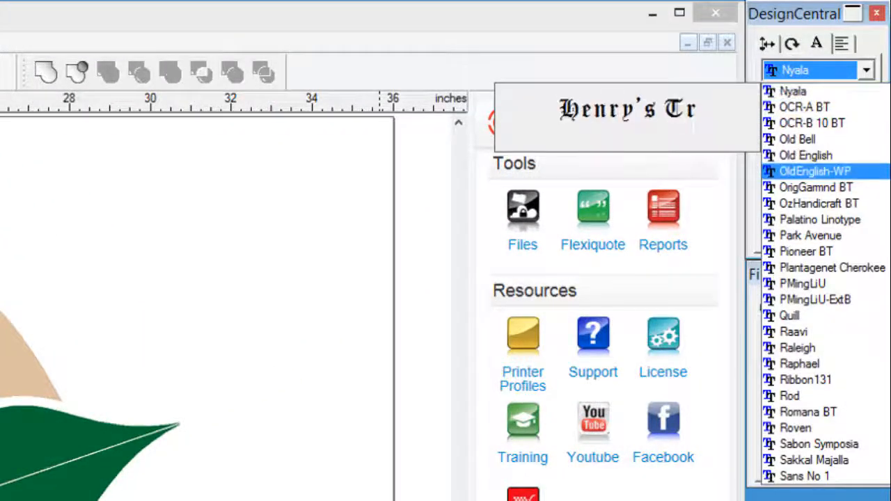
pyautogui.scroll(15, 808, 169)
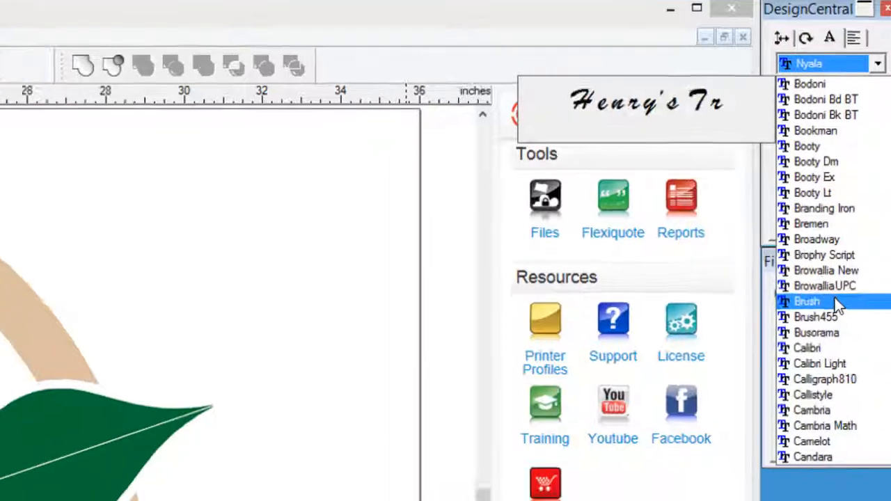
pyautogui.click(794, 315)
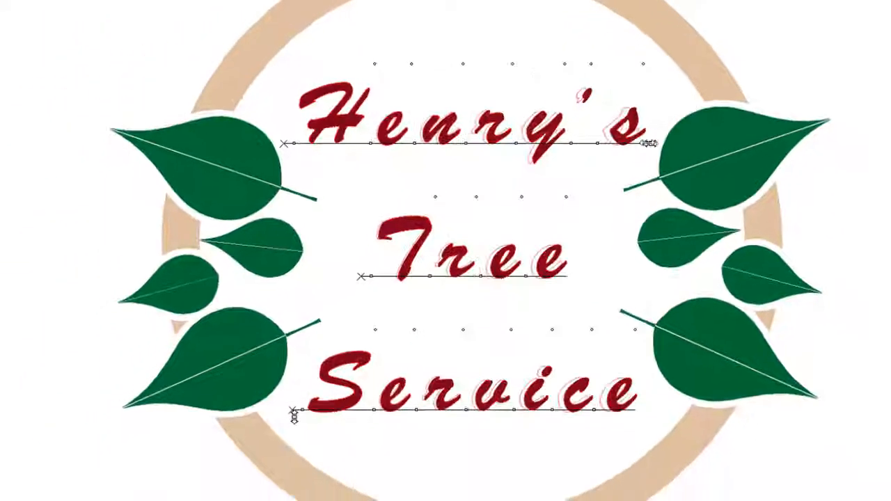
# Tighten the lettering's spacing, then move and enlarge it to fill the ring's centre
pyautogui.moveTo(648, 143); pyautogui.dragTo(547, 143)
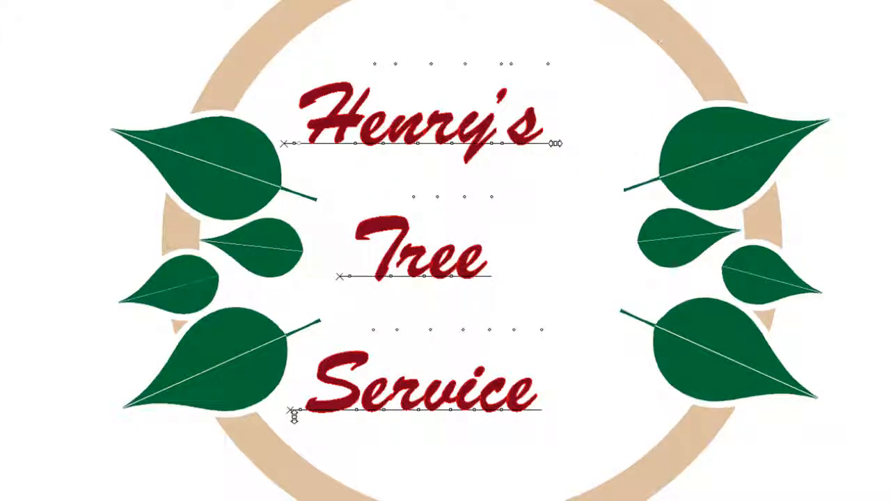
pyautogui.press('space')
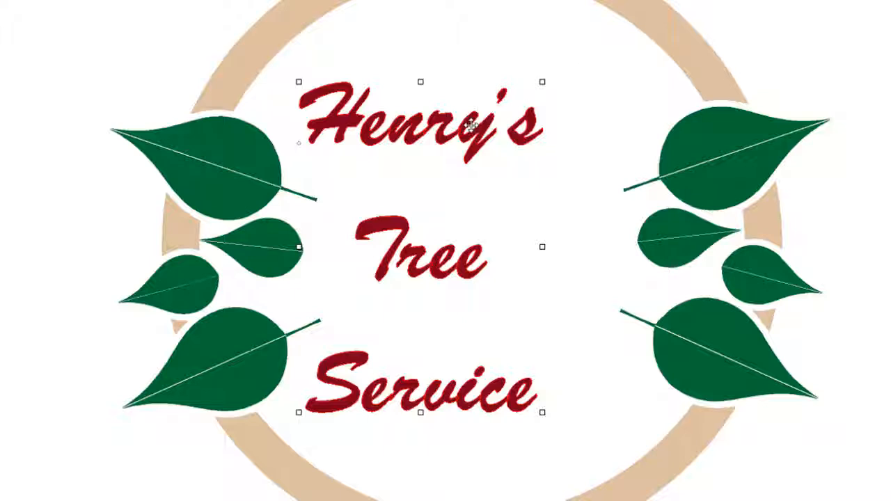
pyautogui.moveTo(474, 124); pyautogui.dragTo(530, 120)
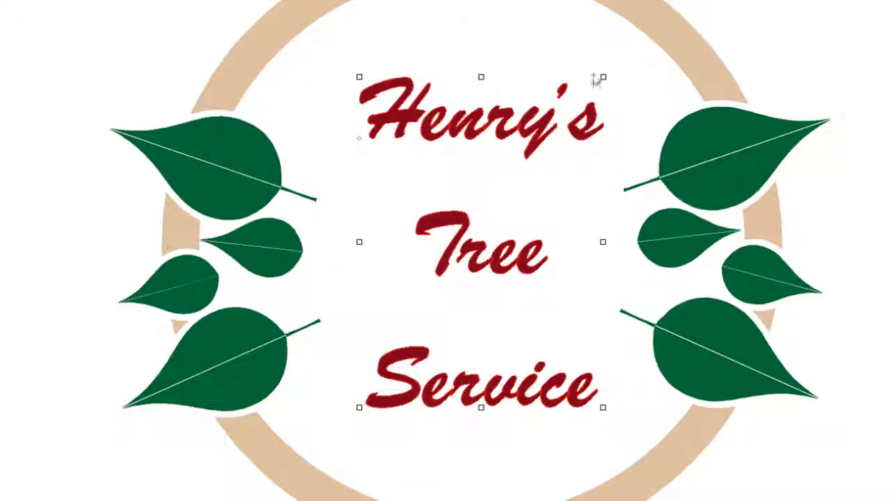
pyautogui.moveTo(604, 76); pyautogui.dragTo(622, 51)
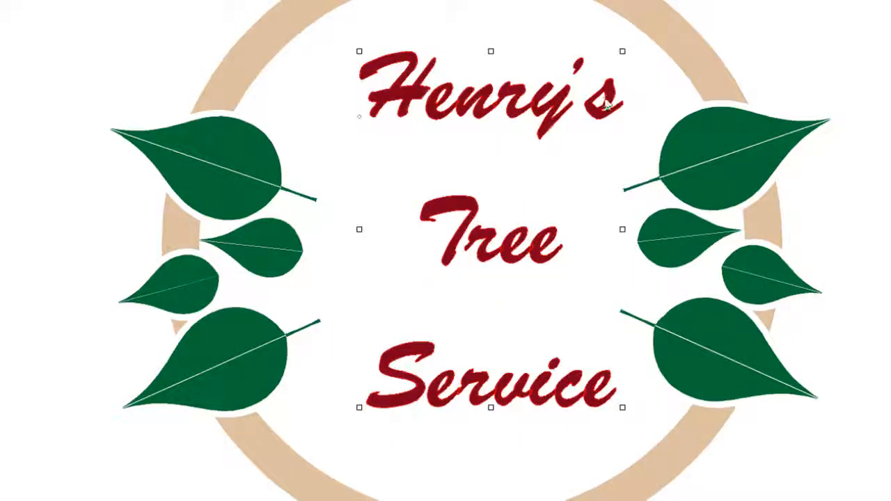
pyautogui.moveTo(360, 408); pyautogui.dragTo(337, 427)
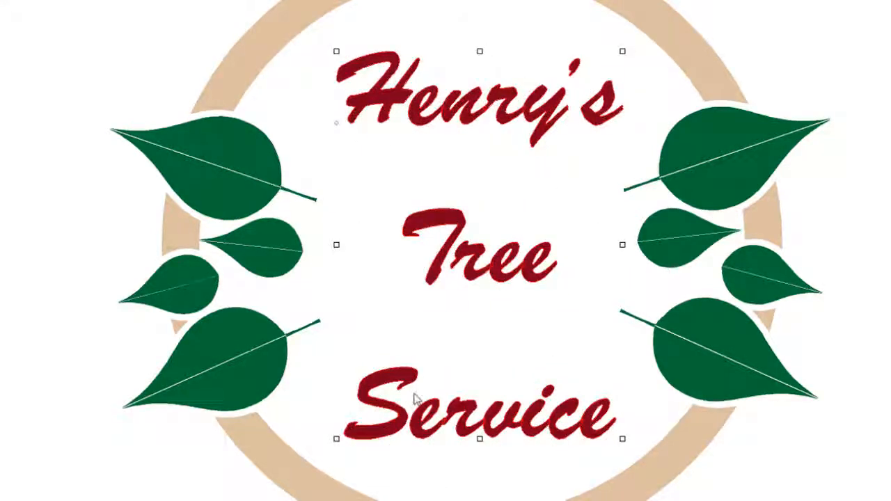
pyautogui.moveTo(473, 263); pyautogui.dragTo(473, 256)
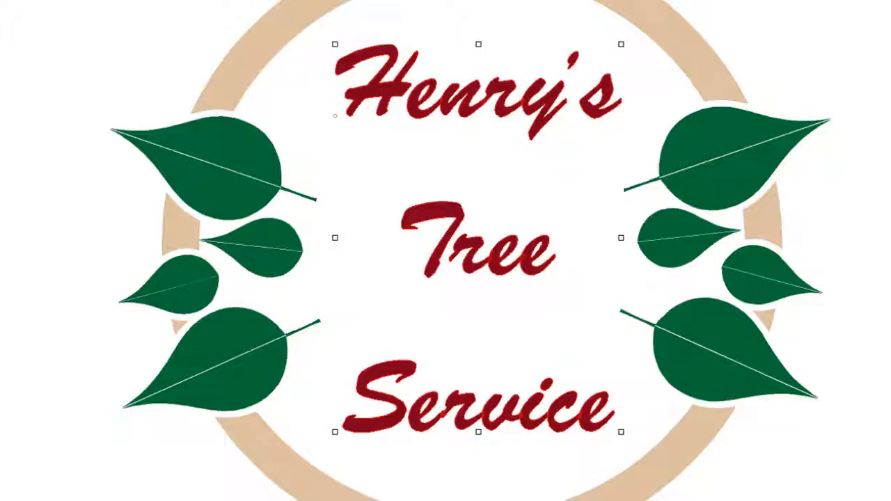
# Toggle wireframe view with Ctrl+Y to show the artwork as unfilled outlines
pyautogui.hotkey('ctrl', 'y')
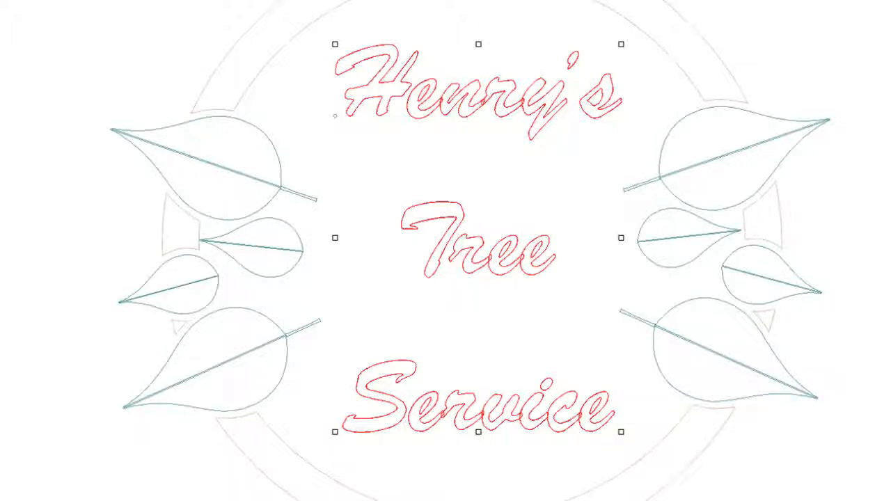